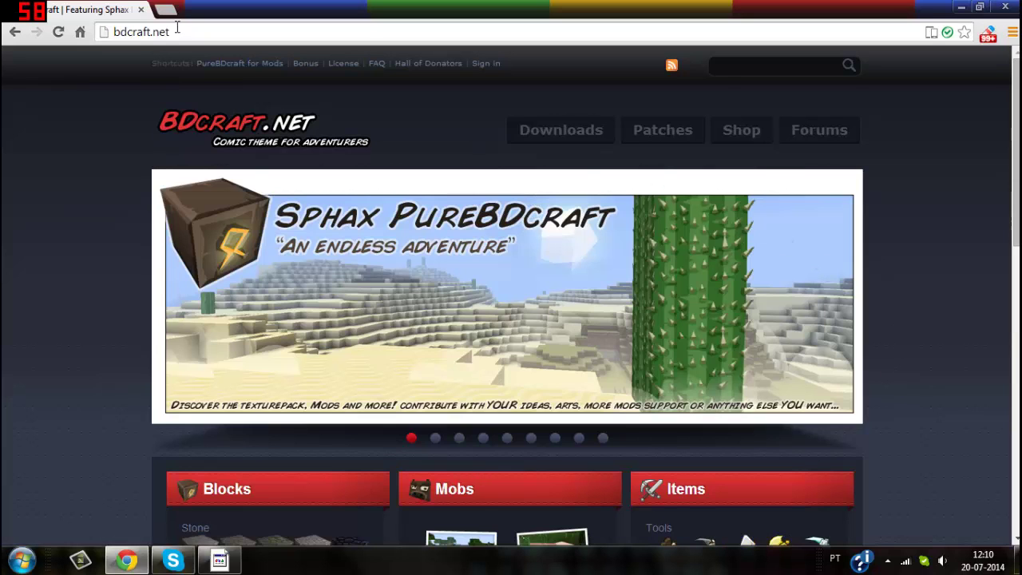
Go from BDcraft.net's Downloads listing to the PureBDcraft for Minecraft page
drag(169, 32, 75, 36)
click(98, 123)
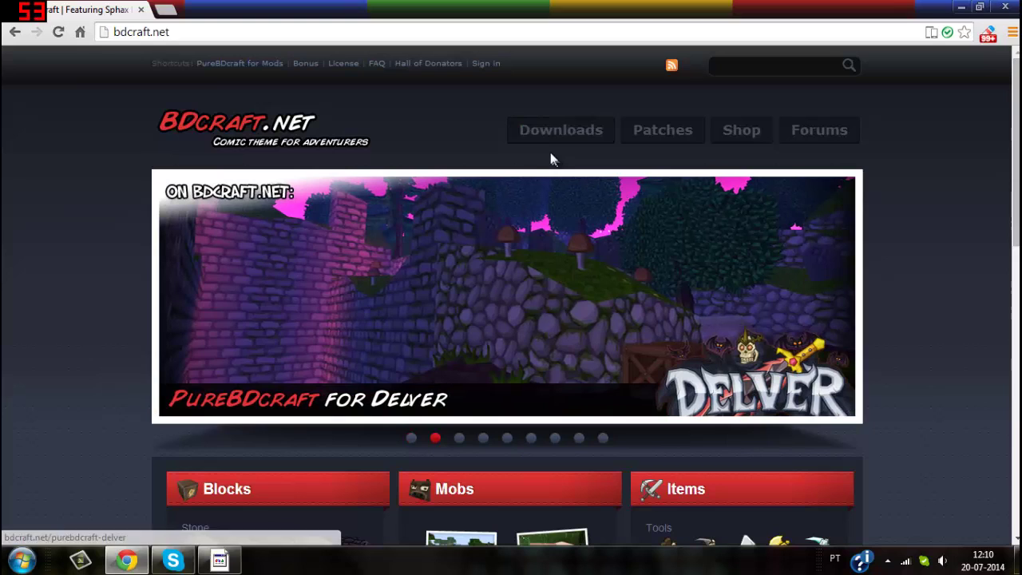
click(546, 139)
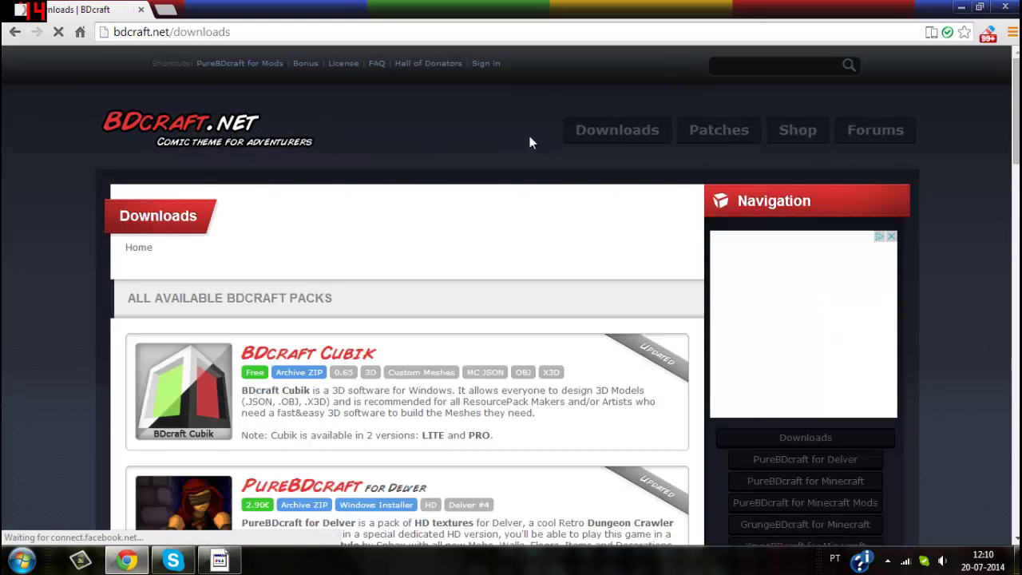
scroll(487, 232, down, 6)
scroll(467, 272, down, 3)
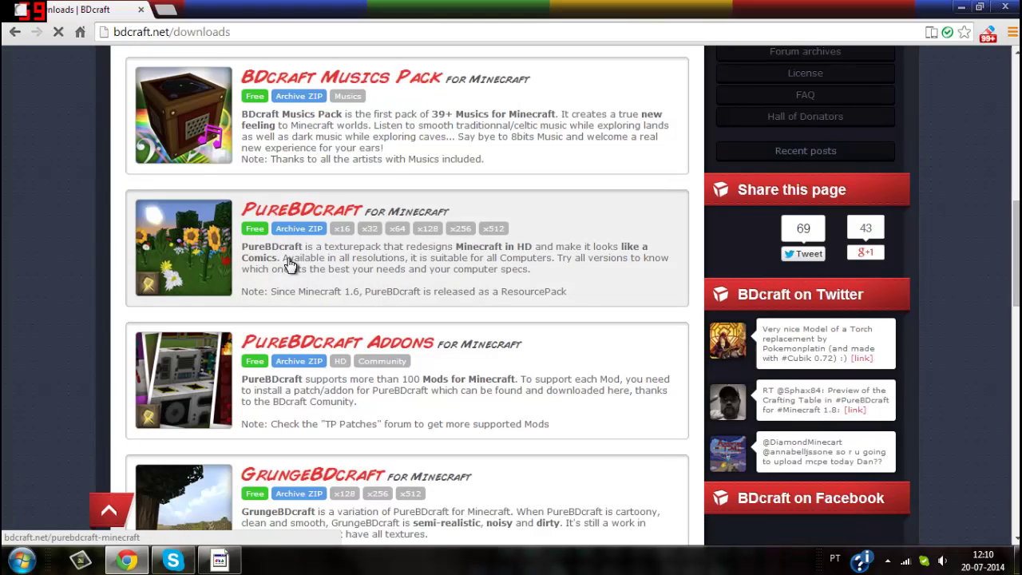
click(261, 227)
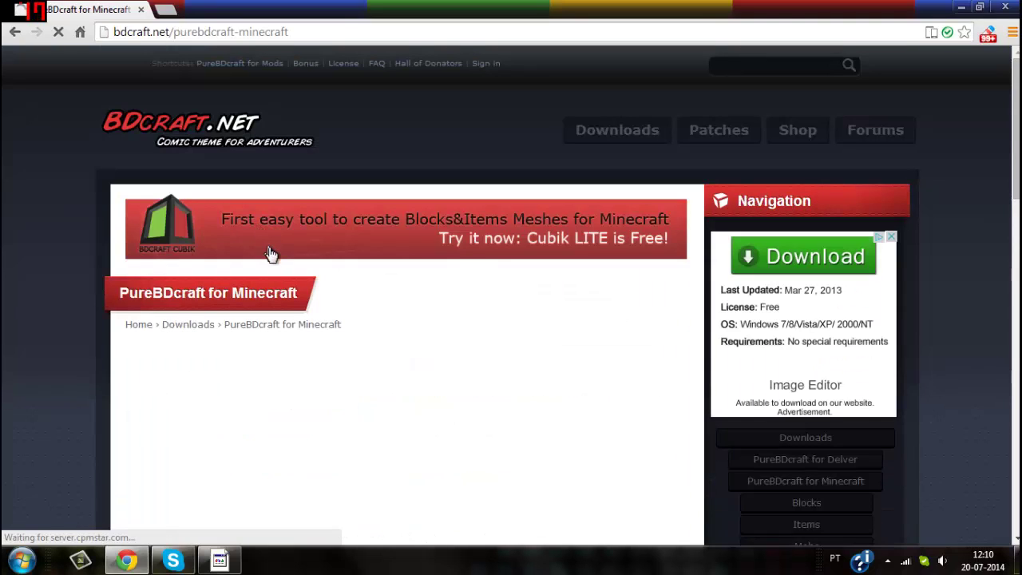
Scroll to Sphax PureBDcraft 16x16 and start its MC1.7.10 download
scroll(281, 301, down, 2)
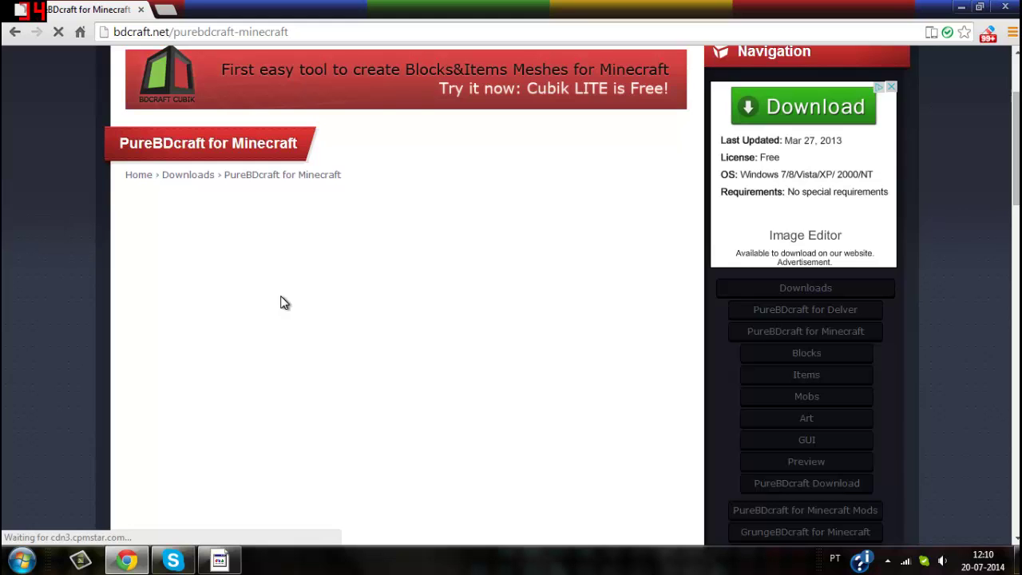
scroll(314, 299, down, 2)
scroll(314, 299, down, 2)
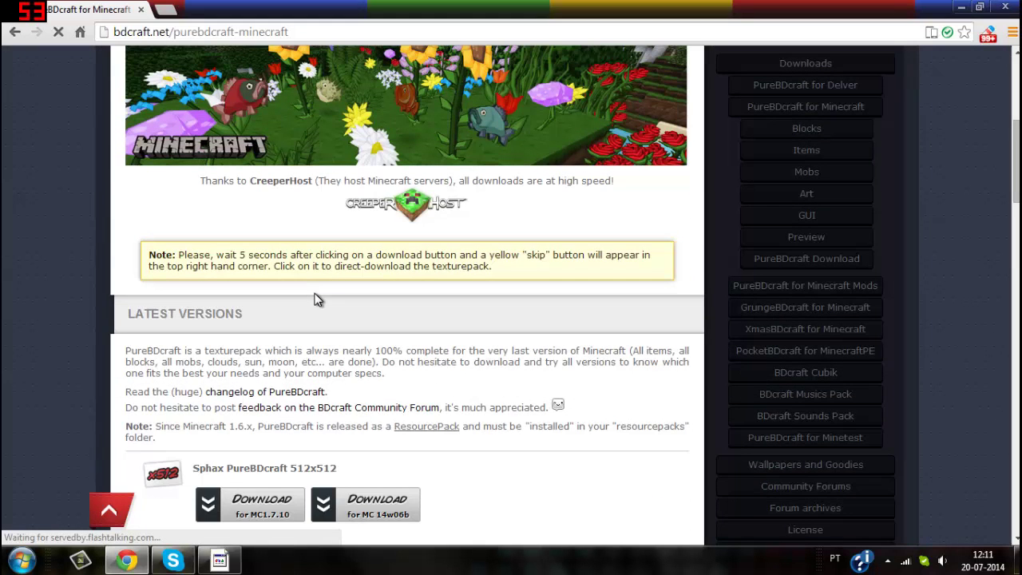
scroll(319, 303, down, 1)
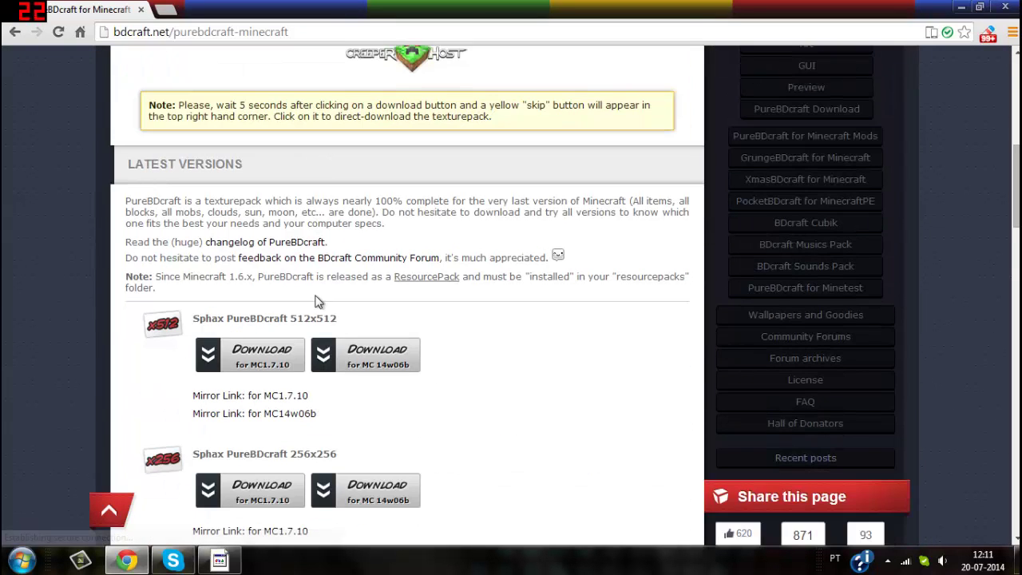
scroll(267, 351, down, 2)
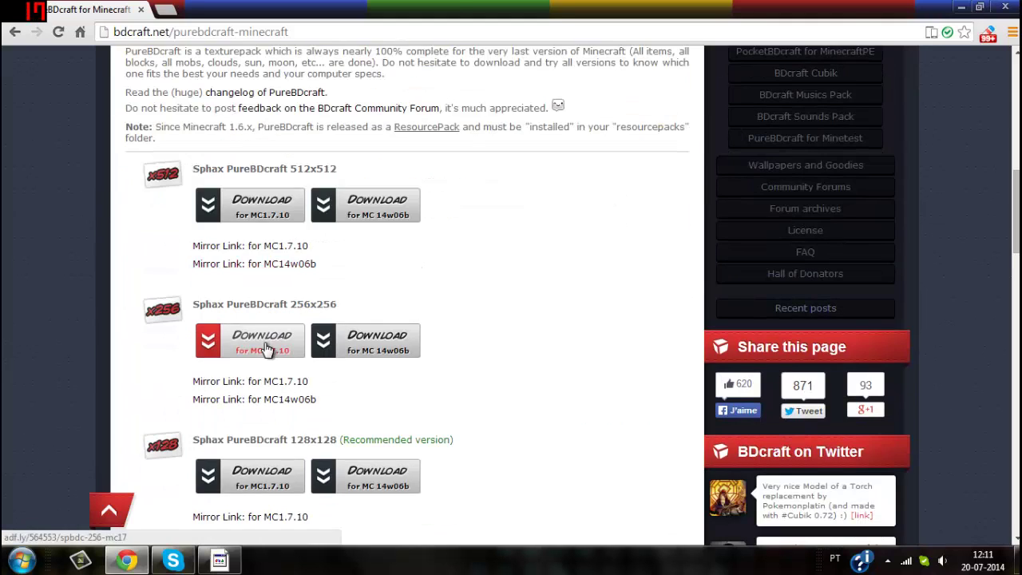
scroll(256, 319, down, 1)
scroll(257, 275, down, 4)
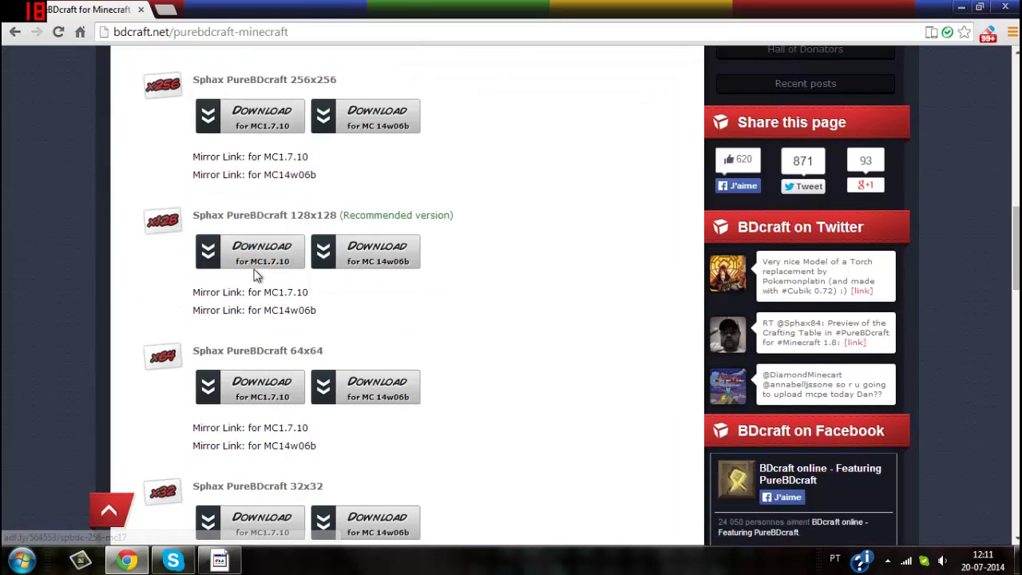
scroll(255, 287, down, 3)
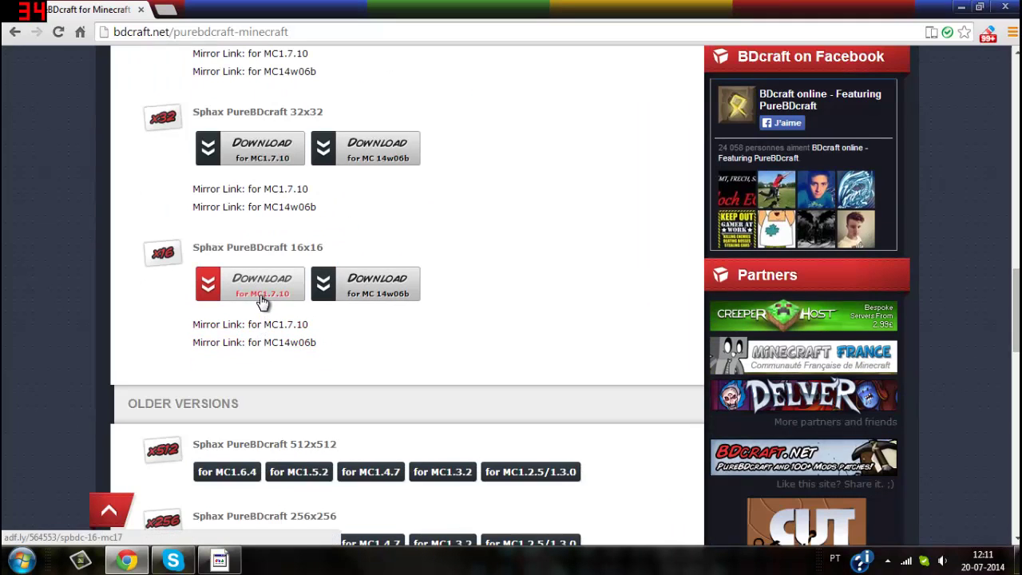
click(263, 301)
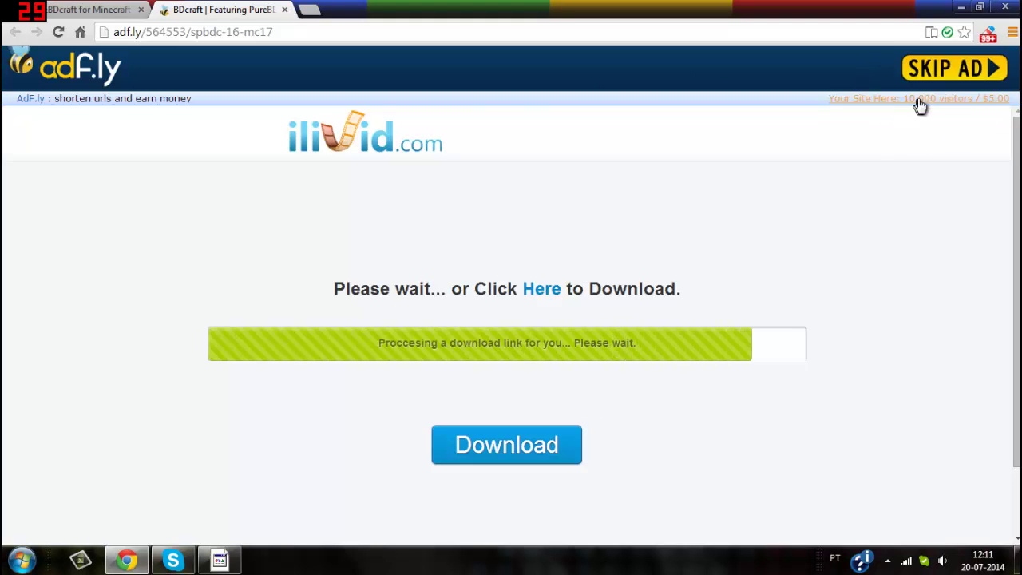
Skip the adf.ly ad so the Sphax PureBDcraft 16x MC17 archive downloads to the desktop
click(940, 75)
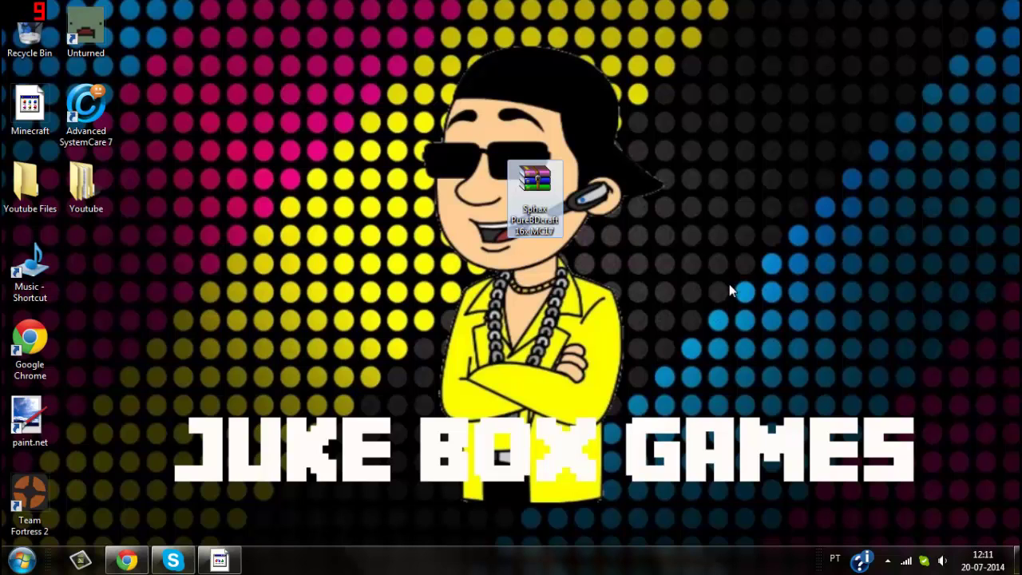
Launch the Run dialog from a Start menu search and begin entering %appdata%
click(21, 561)
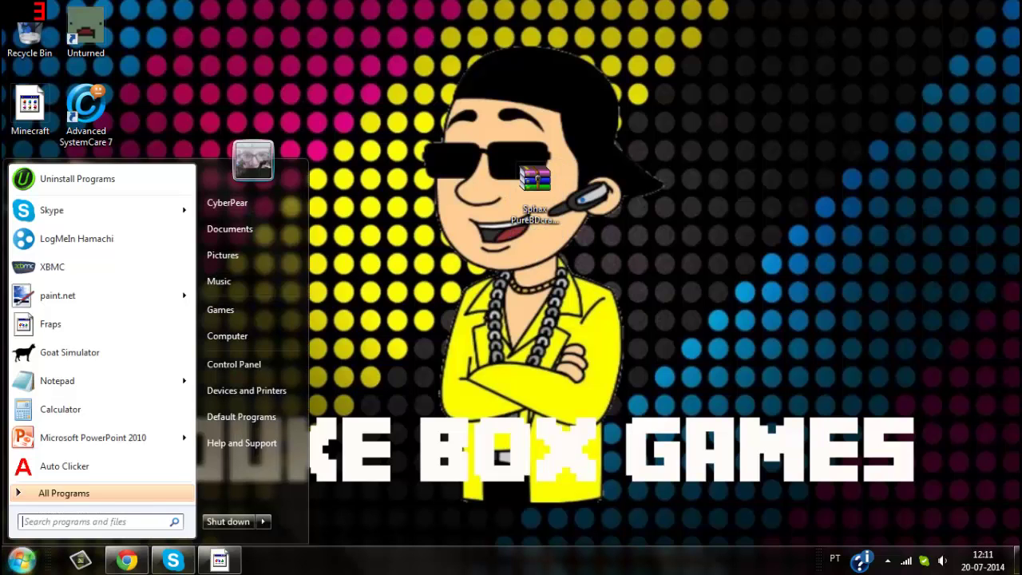
text(run)
key(Return)
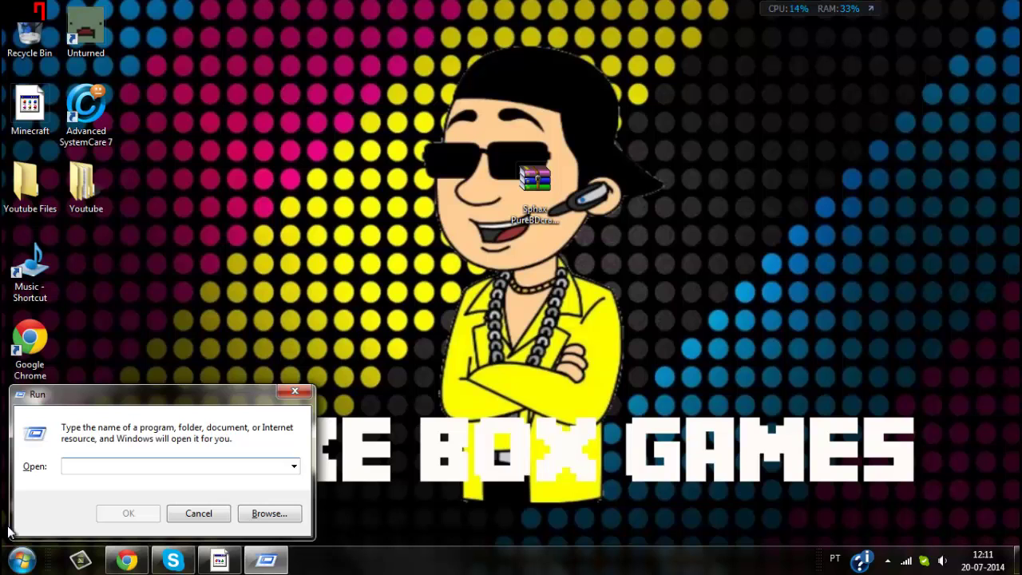
text(%appdata%)
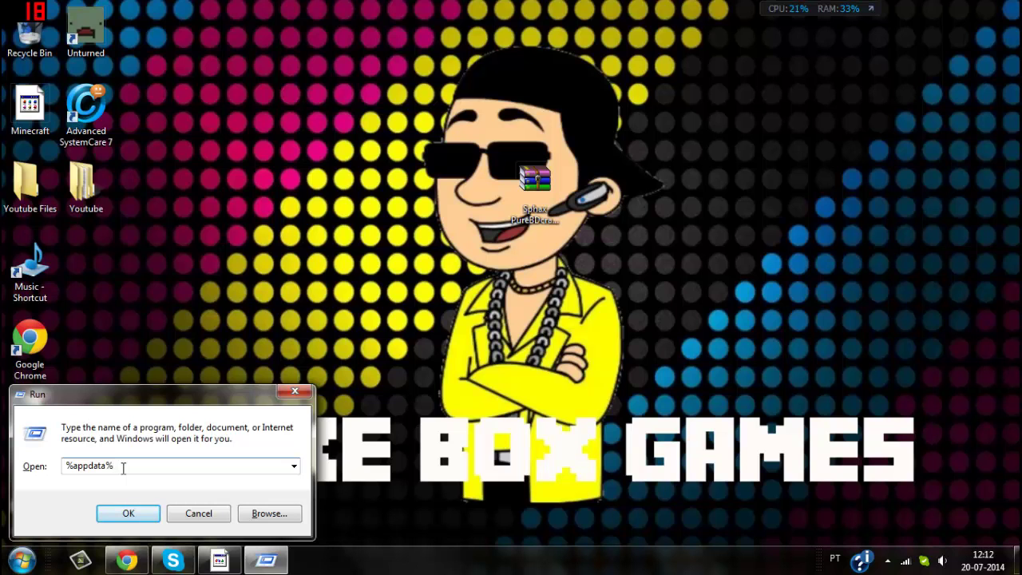
Open the %appdata% .minecraft resourcepacks folder in Explorer
click(129, 513)
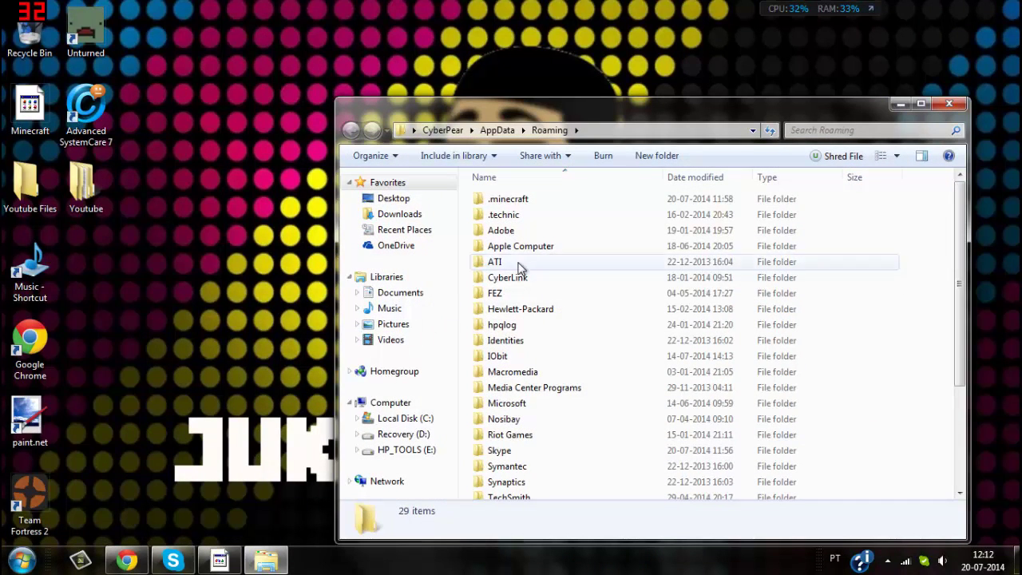
double_click(581, 209)
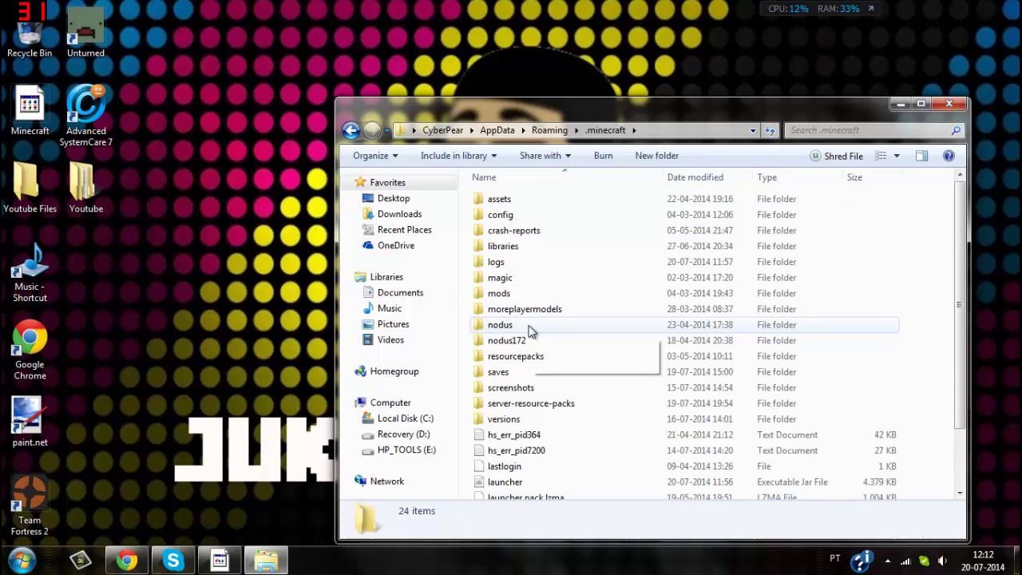
click(523, 358)
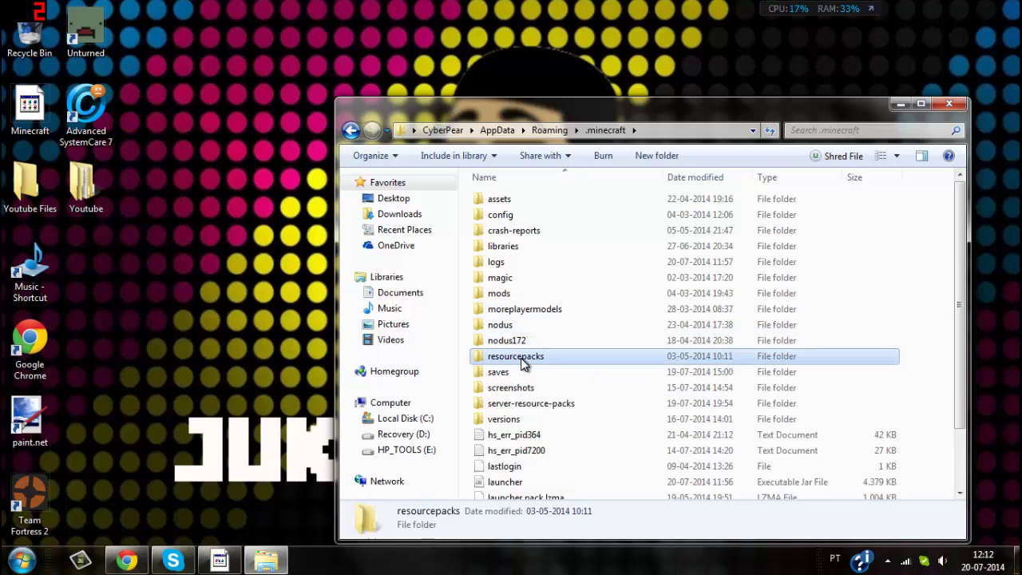
click(522, 357)
double_click(575, 364)
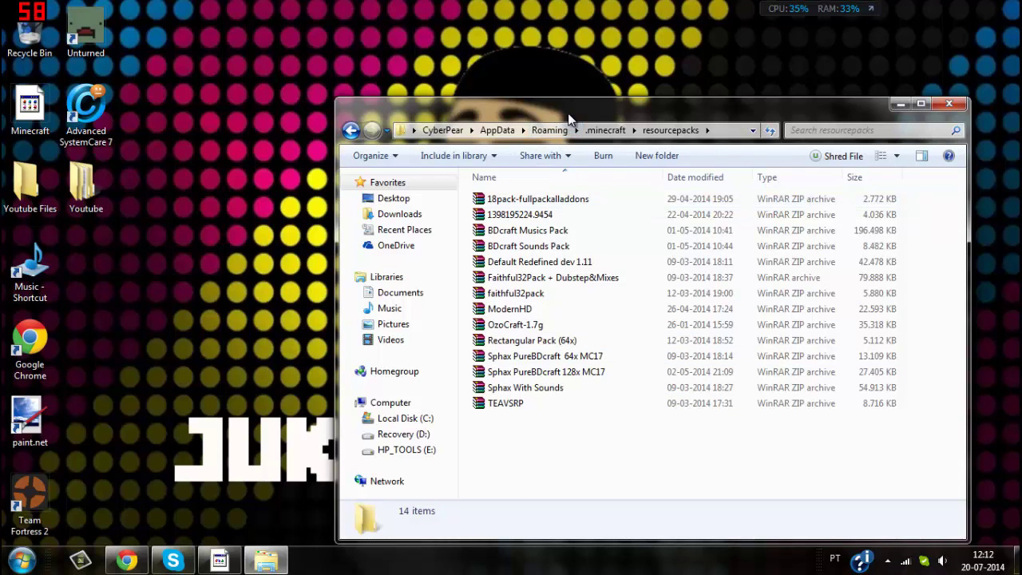
Move the 16x pack from the desktop into resourcepacks and rename it 'Sphax Pure BDCraft Youtube'
mouse_move(568, 113)
mouse_down()
mouse_move(390, 125)
mouse_move(209, 116)
mouse_move(151, 95)
mouse_move(359, 202)
mouse_move(430, 213)
mouse_move(431, 225)
mouse_move(403, 229)
mouse_move(376, 185)
mouse_move(367, 209)
mouse_move(365, 192)
mouse_move(368, 199)
mouse_up()
mouse_move(541, 169)
mouse_down()
mouse_move(551, 169)
mouse_move(565, 125)
mouse_move(648, 31)
mouse_move(417, 111)
mouse_move(432, 64)
mouse_move(444, 70)
mouse_move(391, 275)
mouse_move(320, 482)
mouse_move(320, 516)
mouse_move(329, 513)
mouse_up()
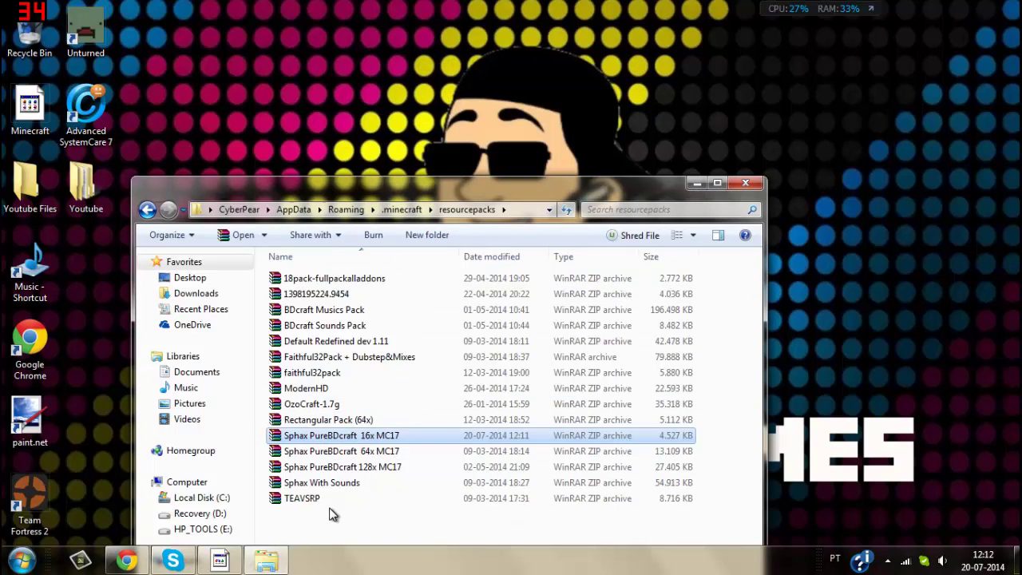
right_click(370, 441)
click(416, 404)
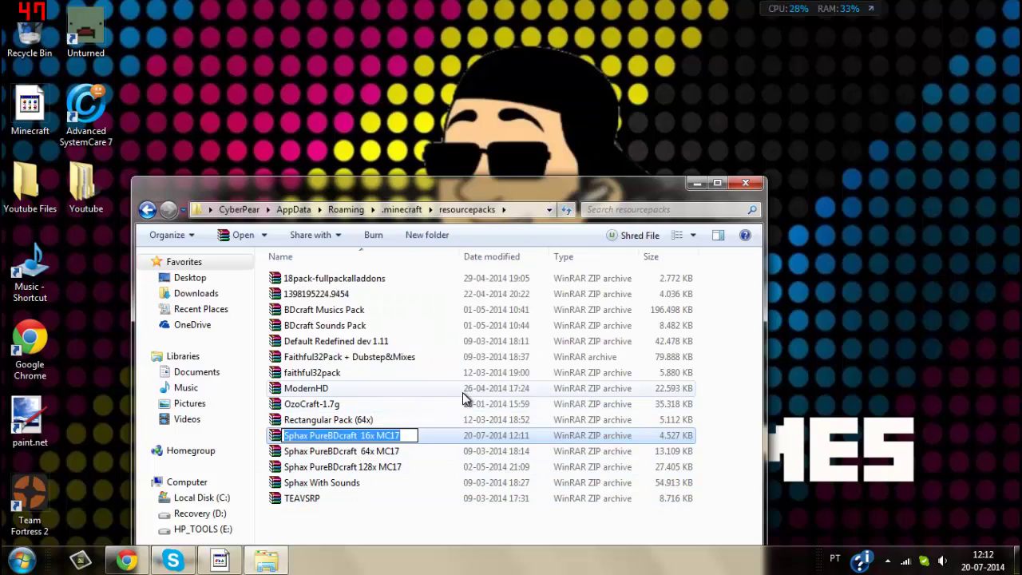
key(BackSpace)
text(Sphax)
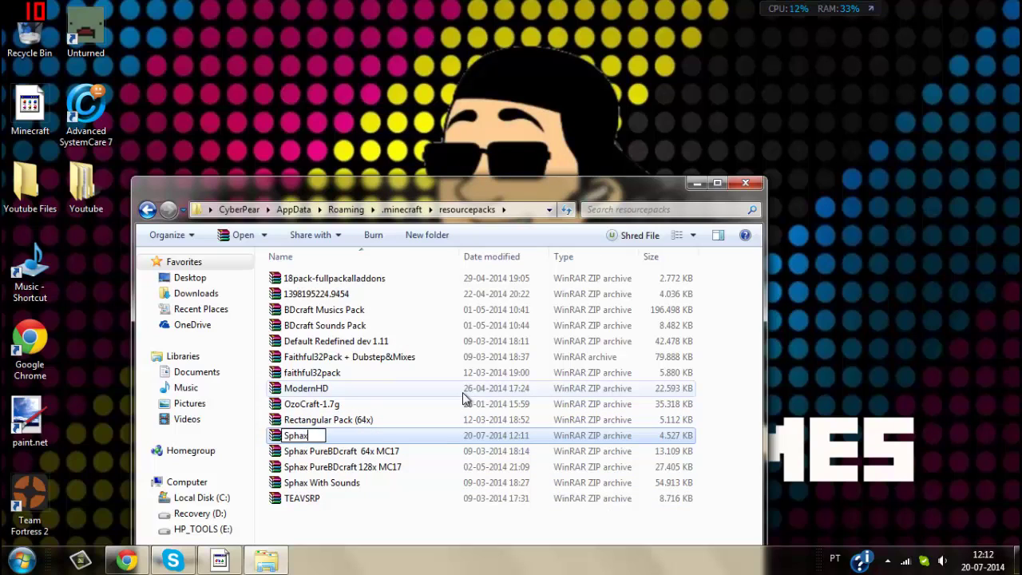
text( Pure BD)
text(Craft)
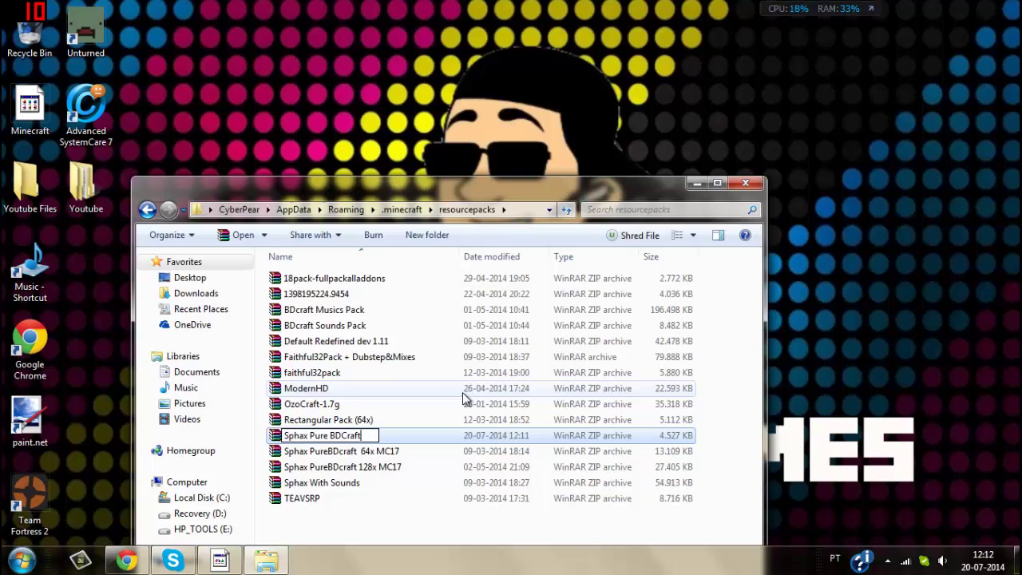
text( Youtube)
key(Return)
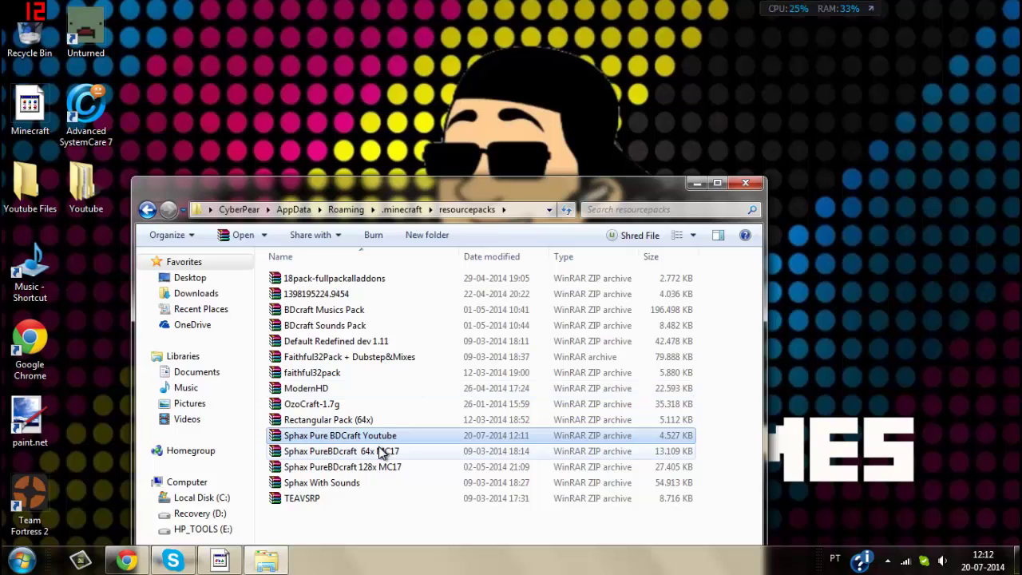
Close the resourcepacks window, then re-save the launcher profile to launch Minecraft 1.7.10
click(736, 185)
double_click(33, 115)
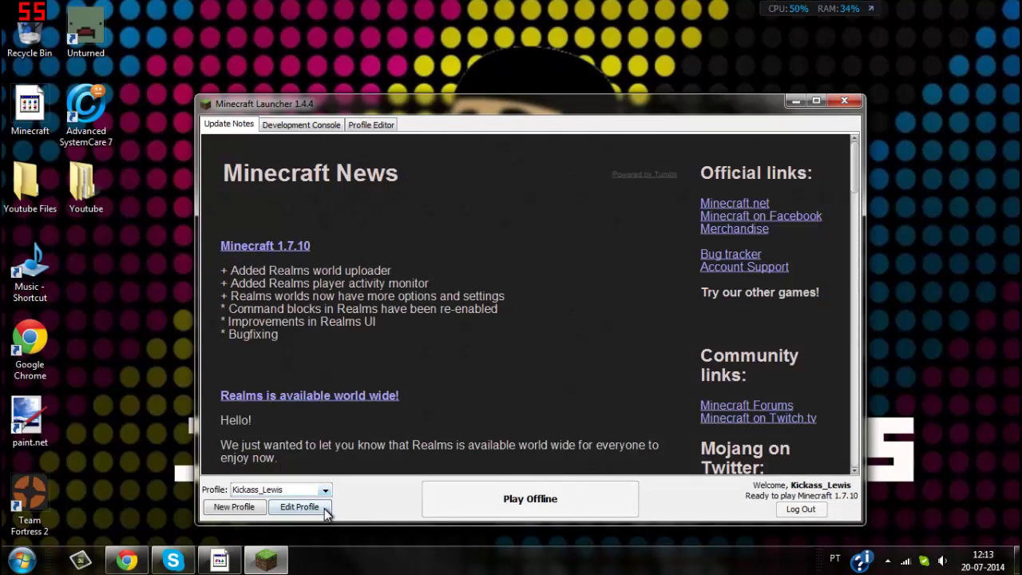
click(320, 507)
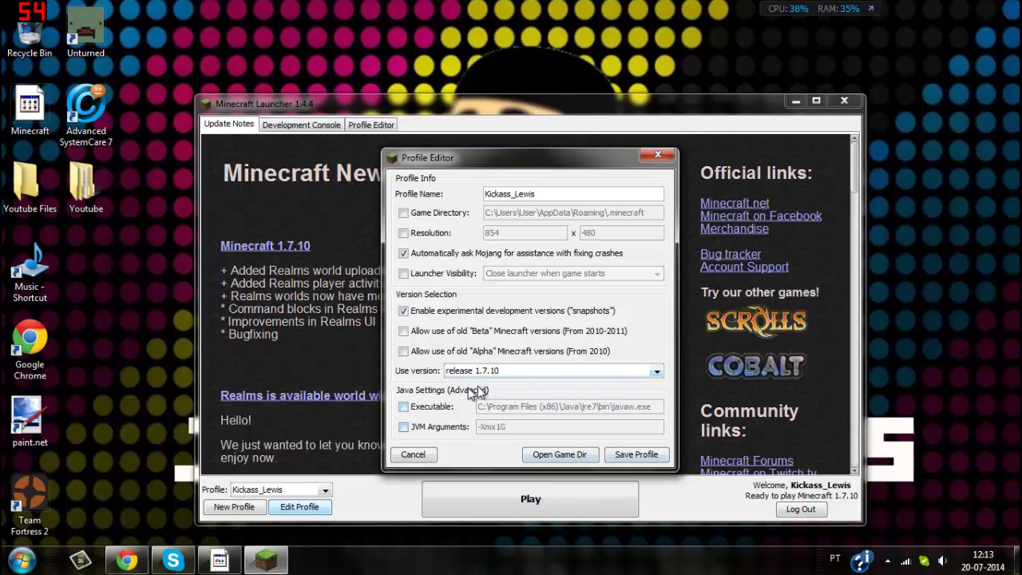
click(619, 452)
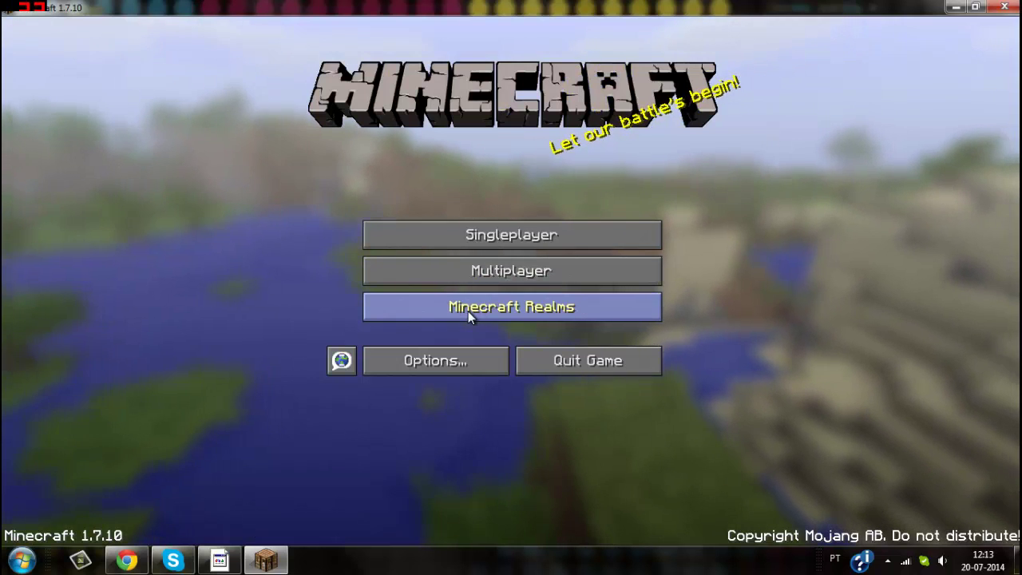
In Options > Resource Packs, replace faithful32pack with Sphax Pure BDCraft Youtube and return to the title menu
click(480, 361)
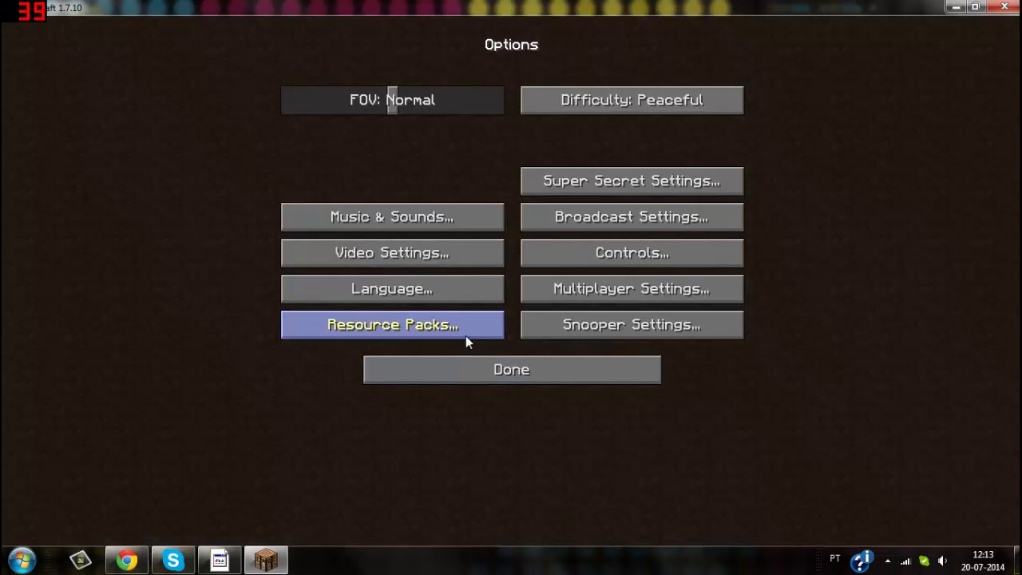
click(463, 325)
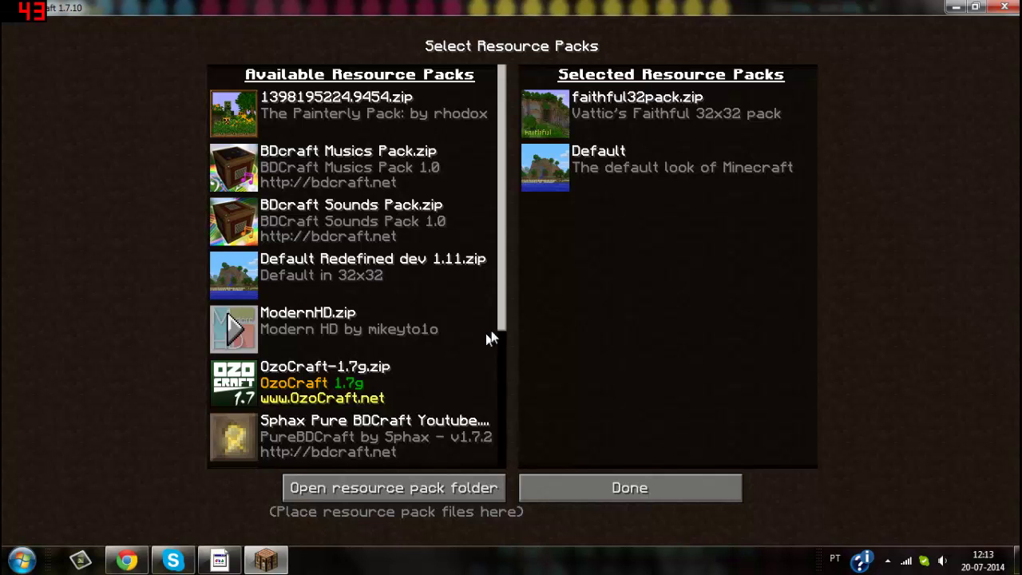
click(535, 121)
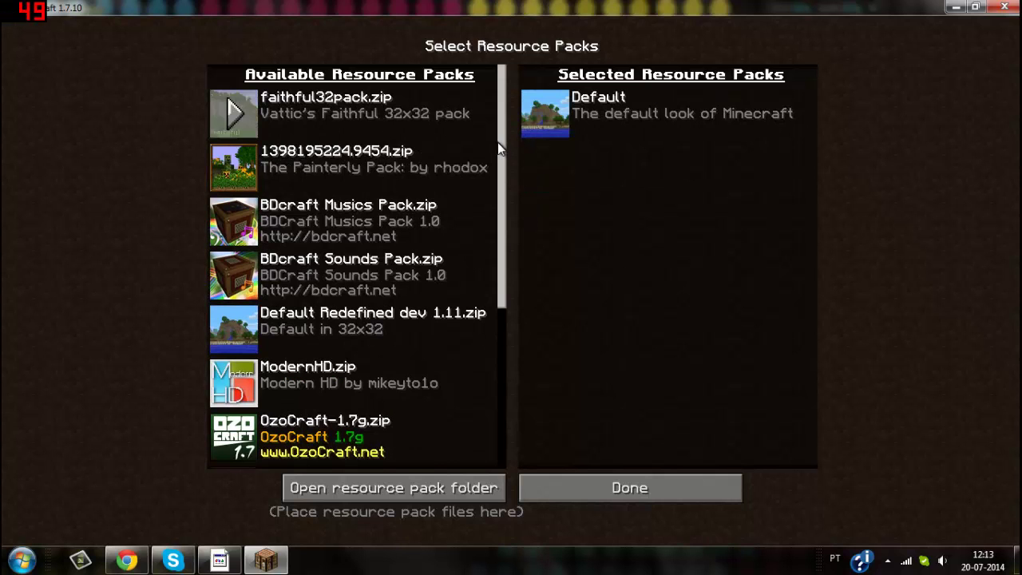
mouse_move(498, 160)
mouse_down()
mouse_move(496, 263)
mouse_move(443, 292)
mouse_up()
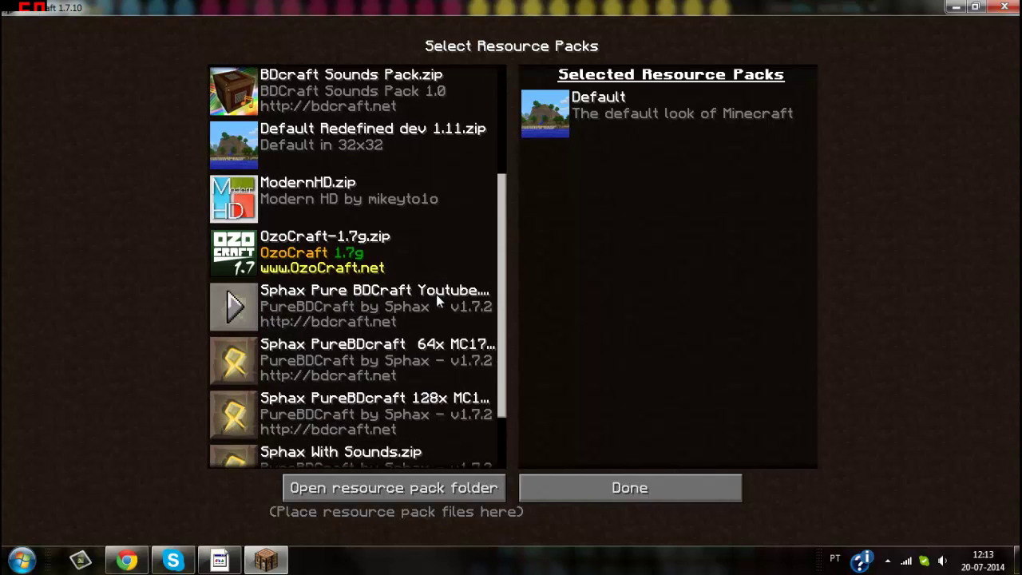
click(231, 297)
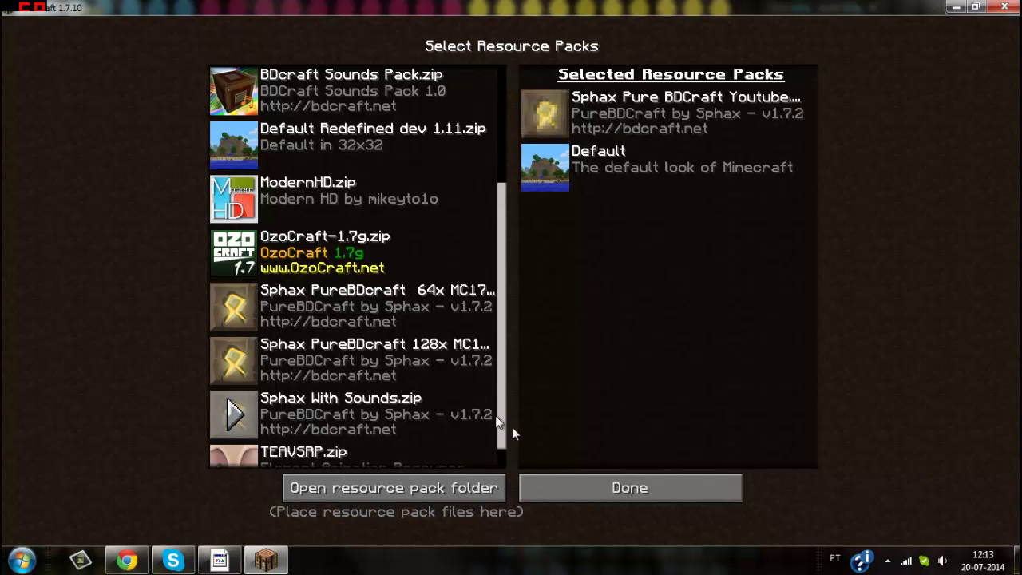
click(578, 496)
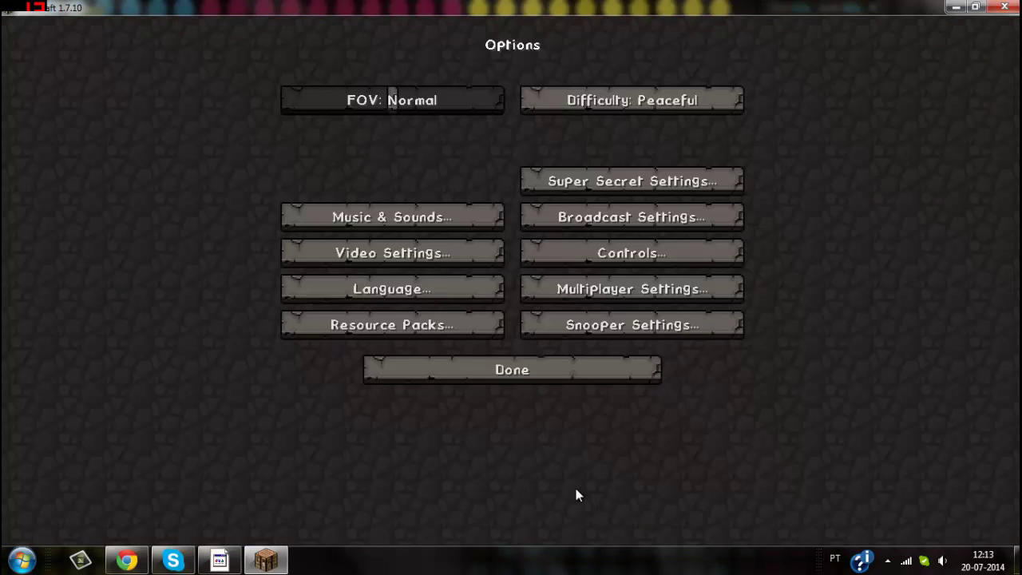
click(563, 378)
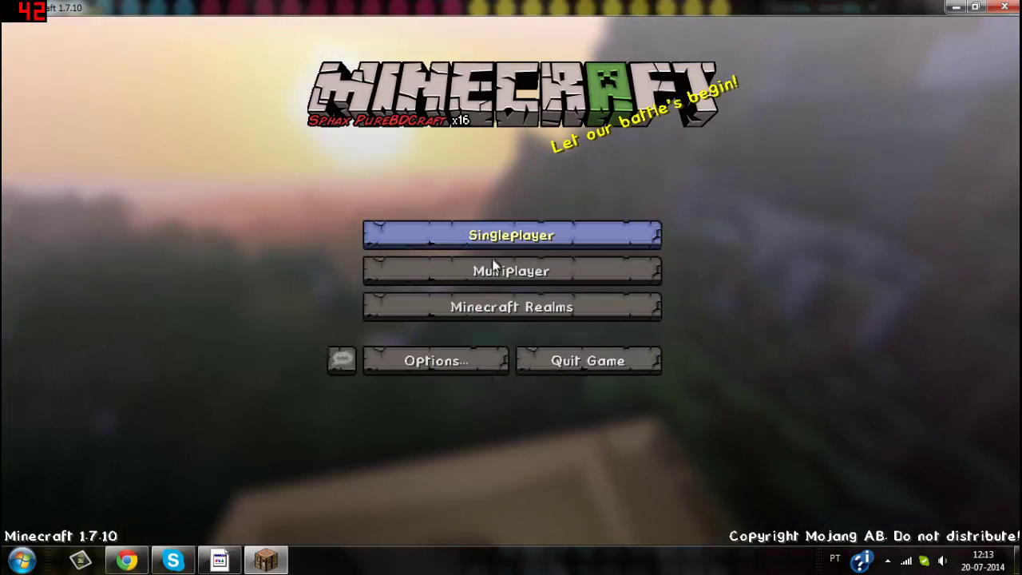
Load a singleplayer world and walk forward to view the Sphax-textured terrain
click(575, 234)
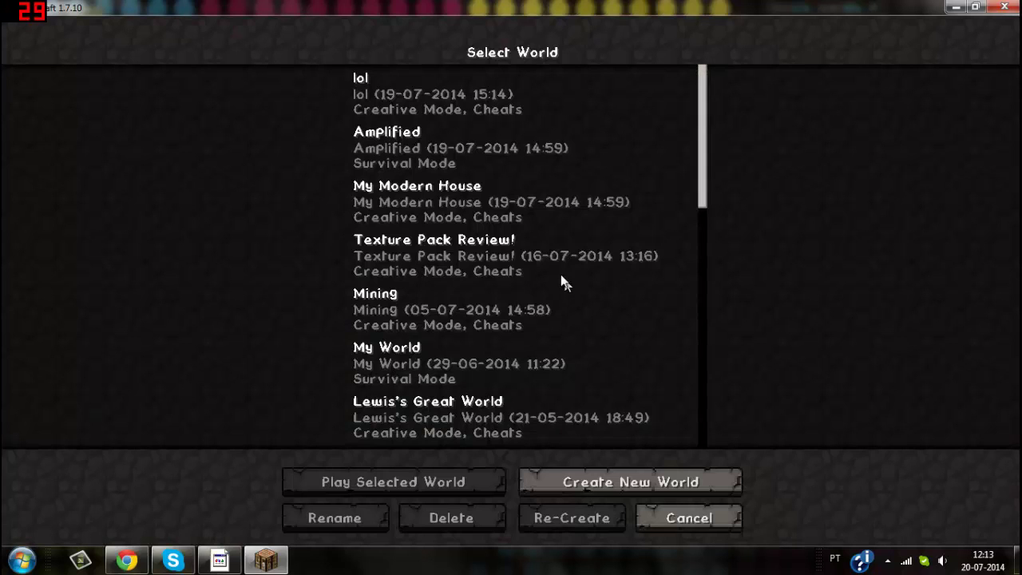
click(431, 482)
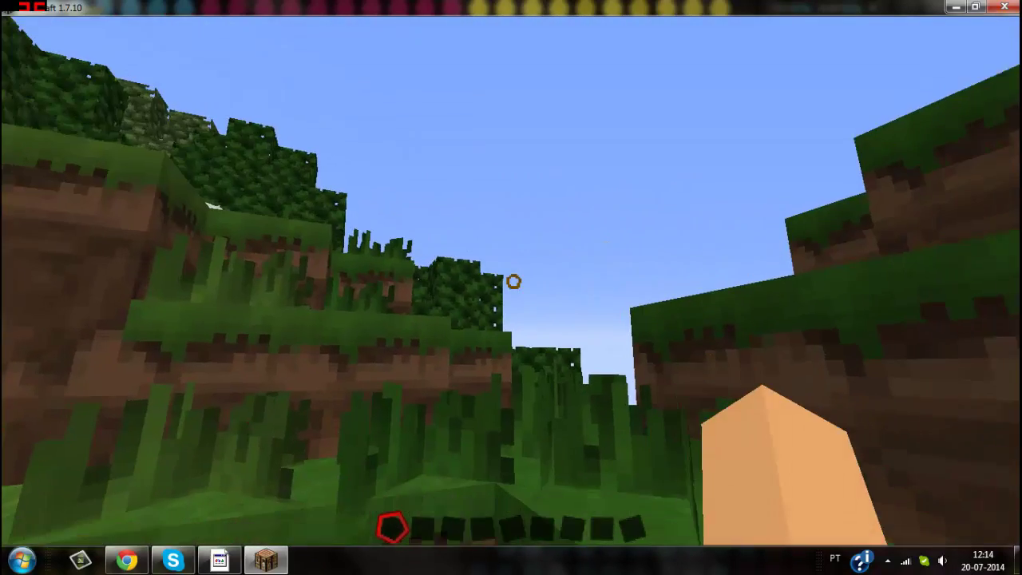
key(w)
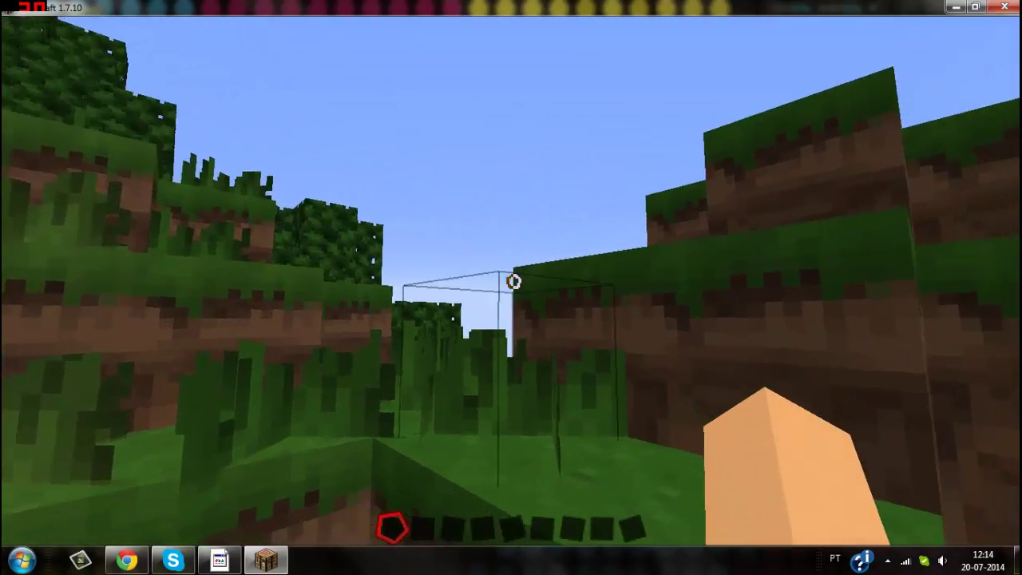